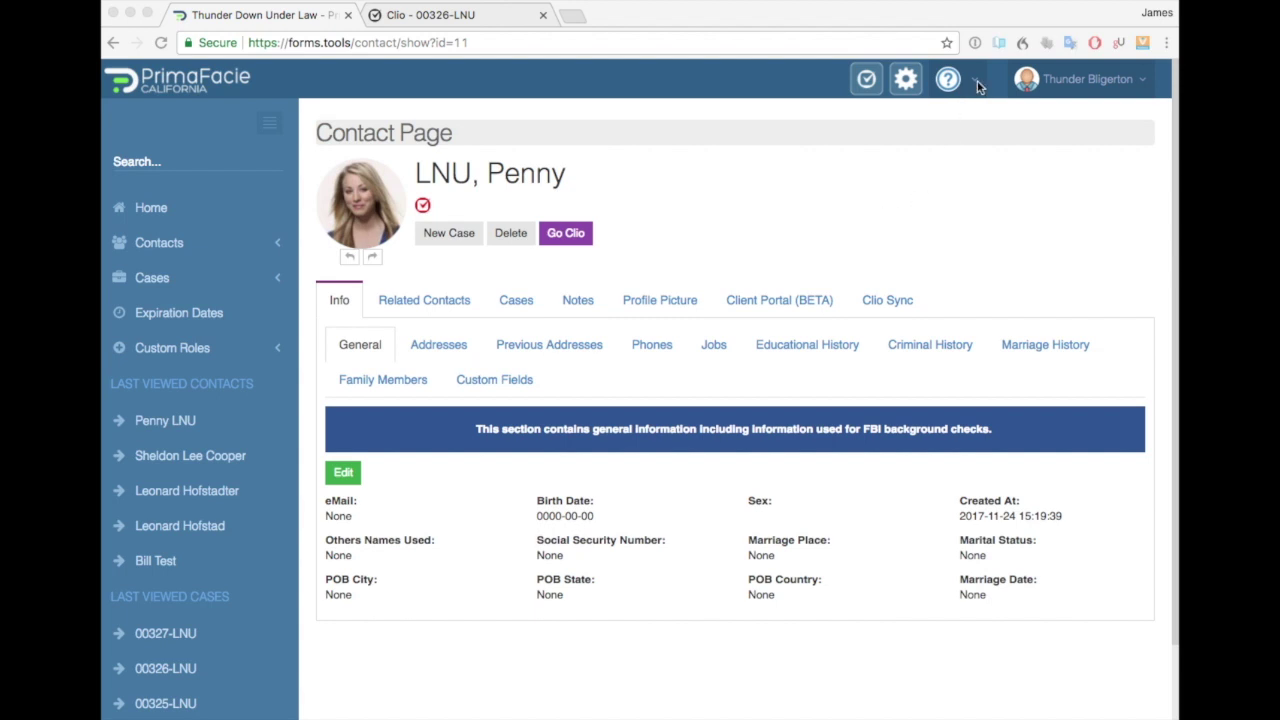
Step: Open the ? help menu to show the support, bug report and feature request options
{"action": "left_click", "coordinate": [977, 88]}
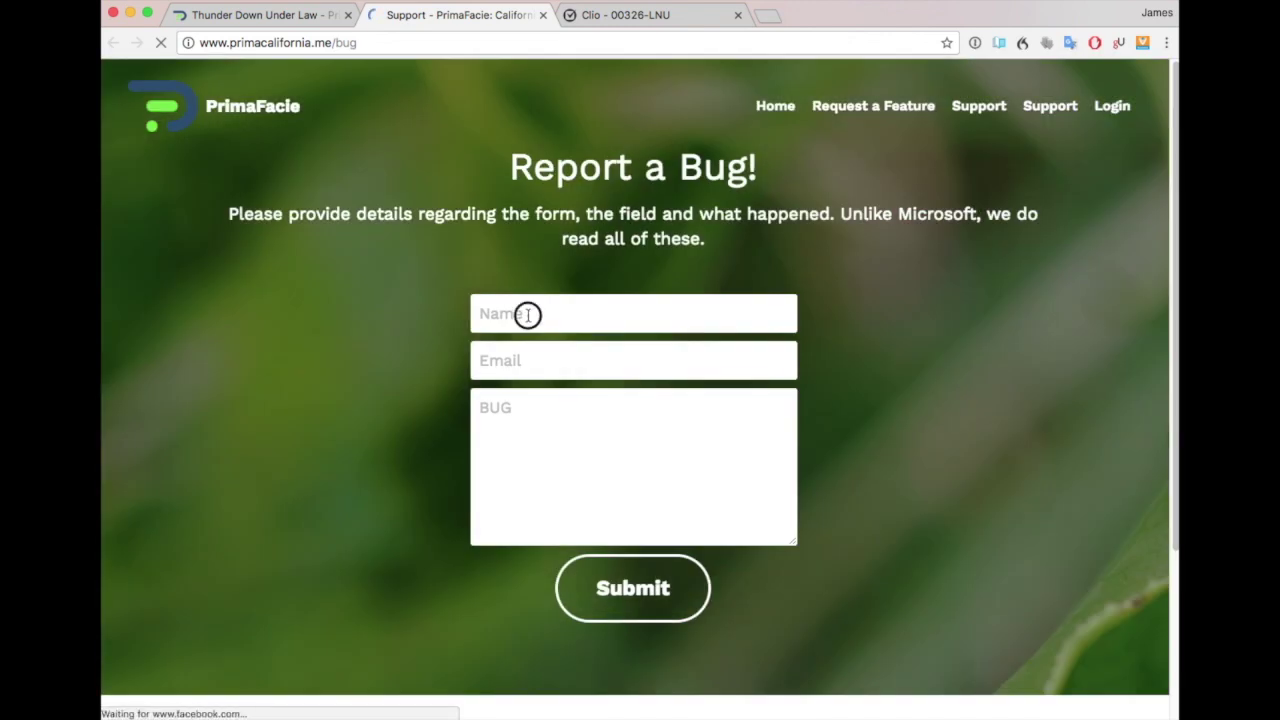
Step: Submit a bug report with the reporter's name and email: 'Field 2 on form FL100 does not populate. Help Please.'
{"action": "left_click", "coordinate": [533, 312]}
{"action": "type", "text": "James"}
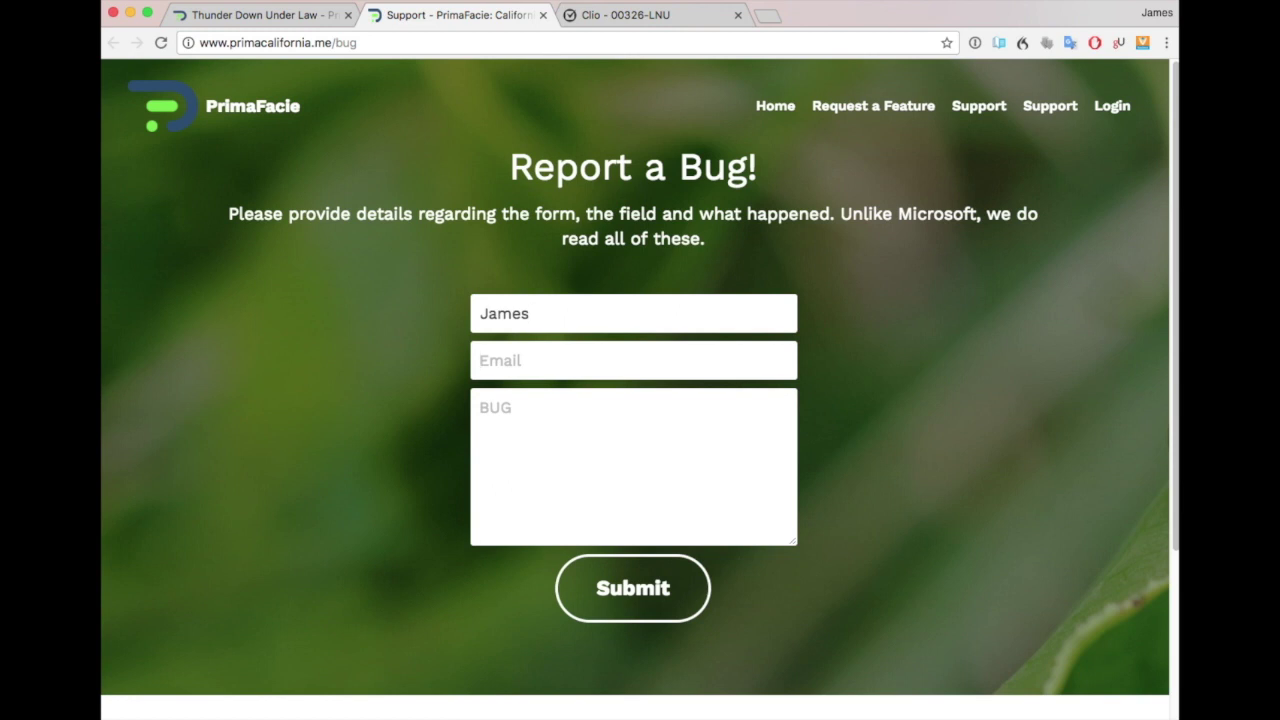
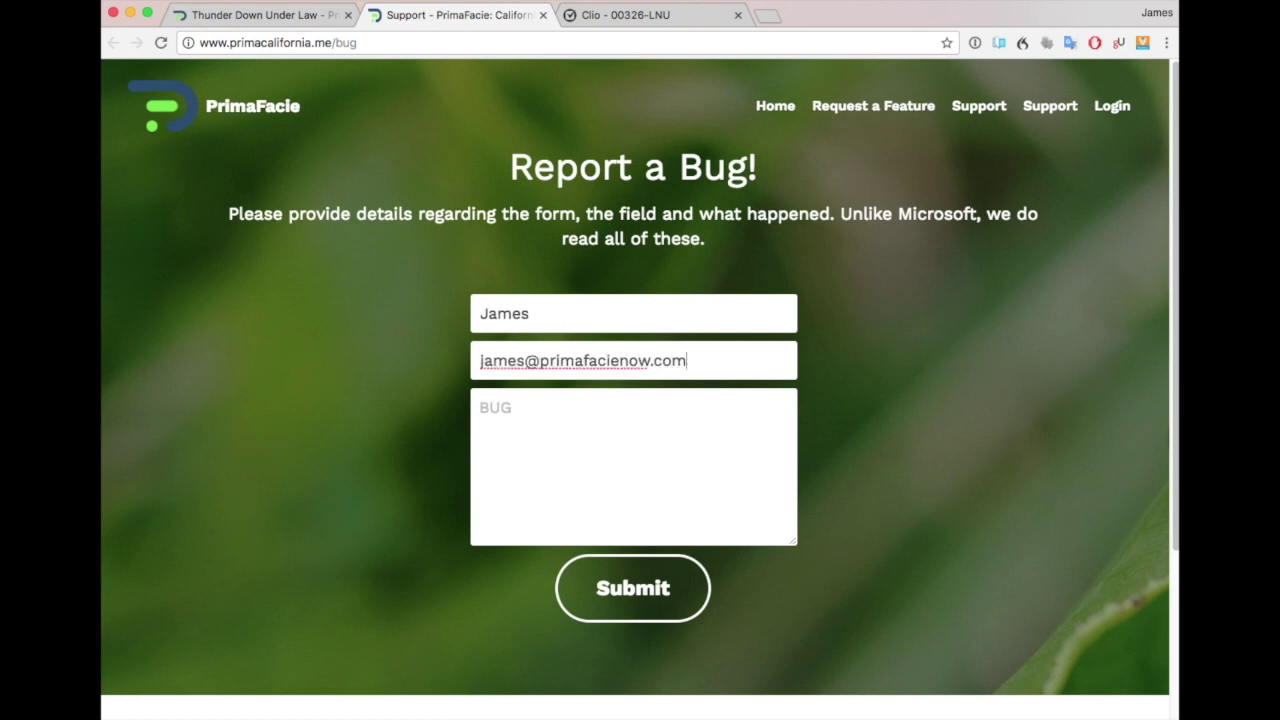
{"action": "key", "text": "Tab"}
{"action": "type", "text": "Field 2 on form FL"}
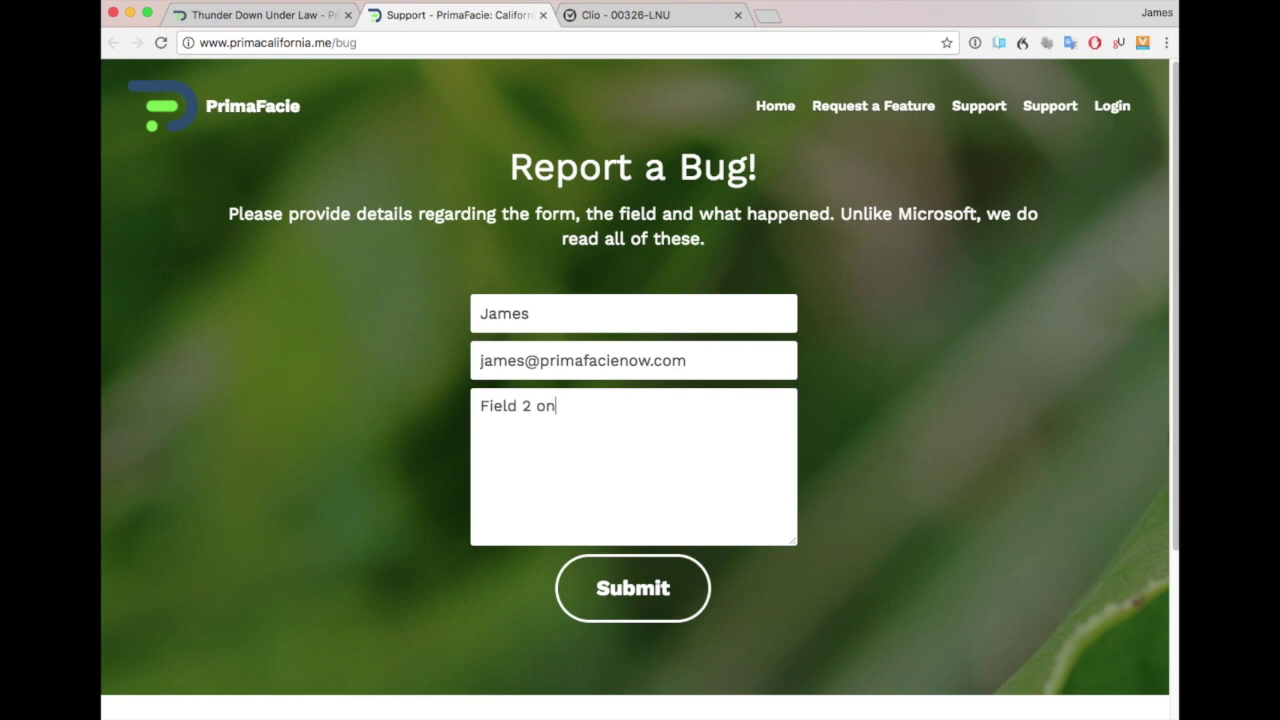
{"action": "type", "text": "100 does no"}
{"action": "type", "text": "t populate."}
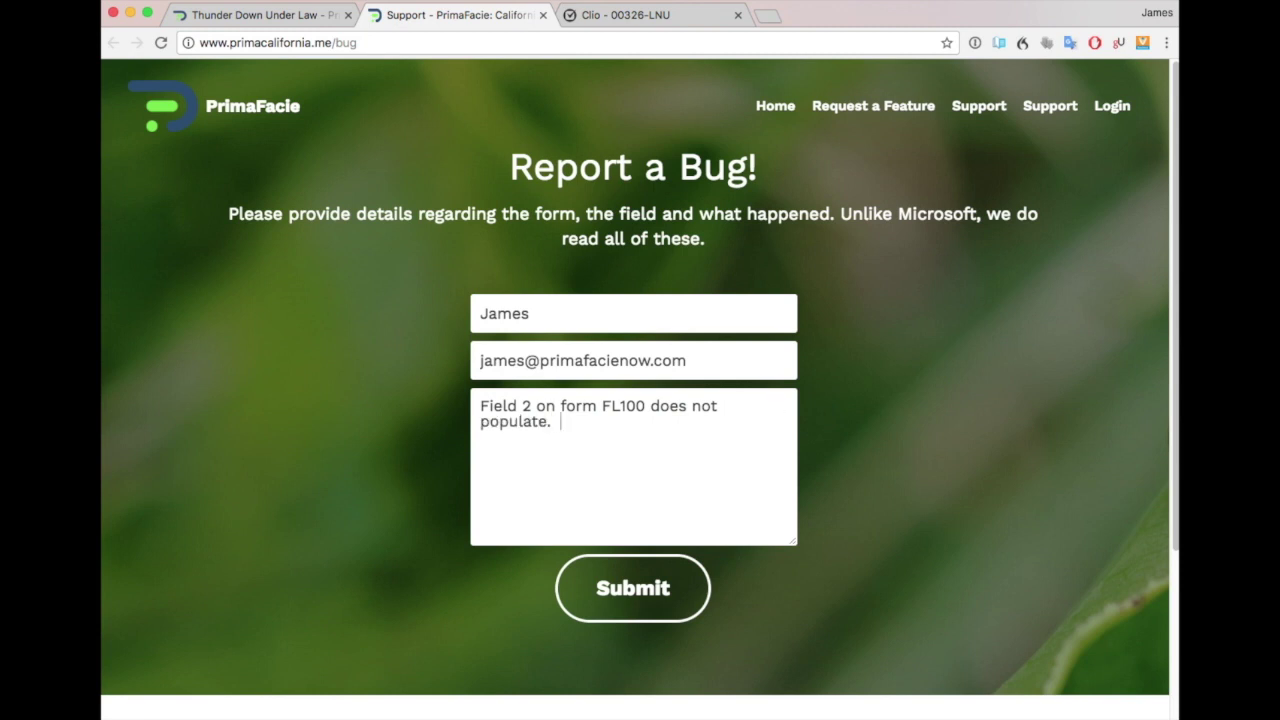
{"action": "type", "text": "  Help Please."}
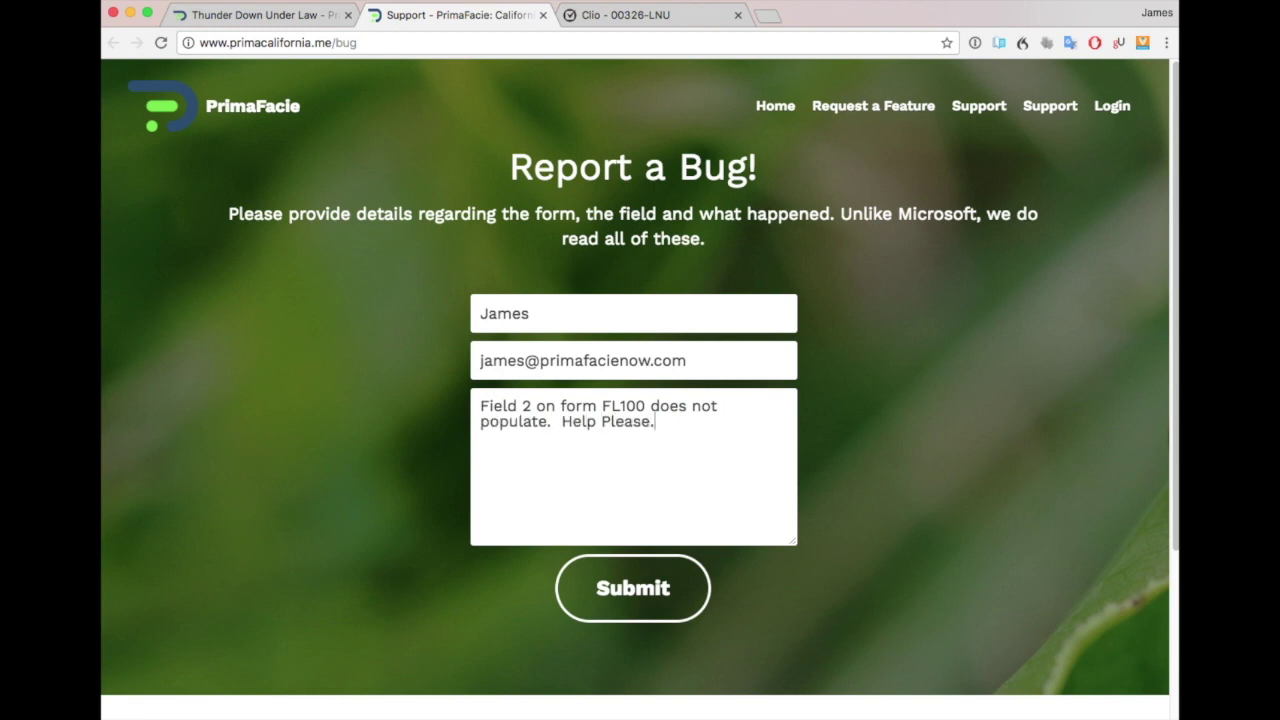
{"action": "left_click", "coordinate": [612, 606]}
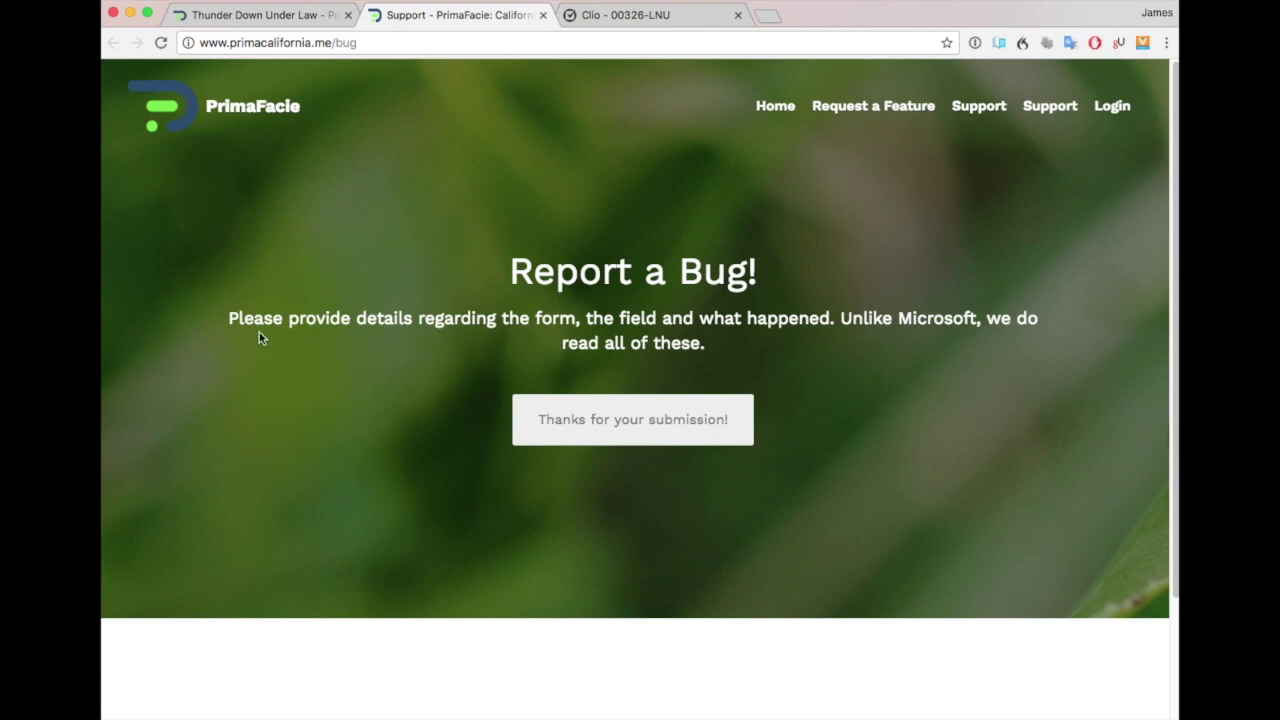
{"action": "mouse_move", "coordinate": [229, 318]}
{"action": "left_mouse_down"}
{"action": "mouse_move", "coordinate": [1040, 323]}
{"action": "mouse_move", "coordinate": [1030, 343]}
{"action": "left_mouse_up"}
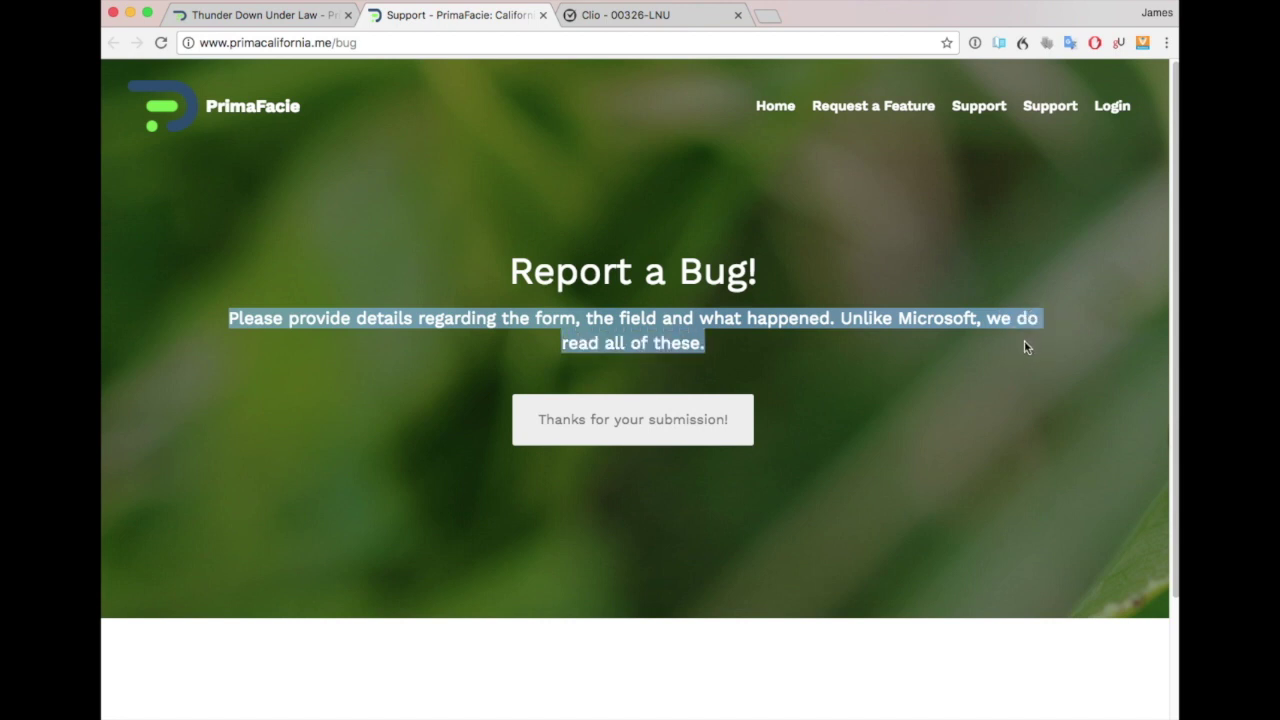
{"action": "left_click", "coordinate": [1006, 385]}
Step: Open the Request a Feature form from the help menu and try its name and description fields
{"action": "left_click", "coordinate": [300, 17]}
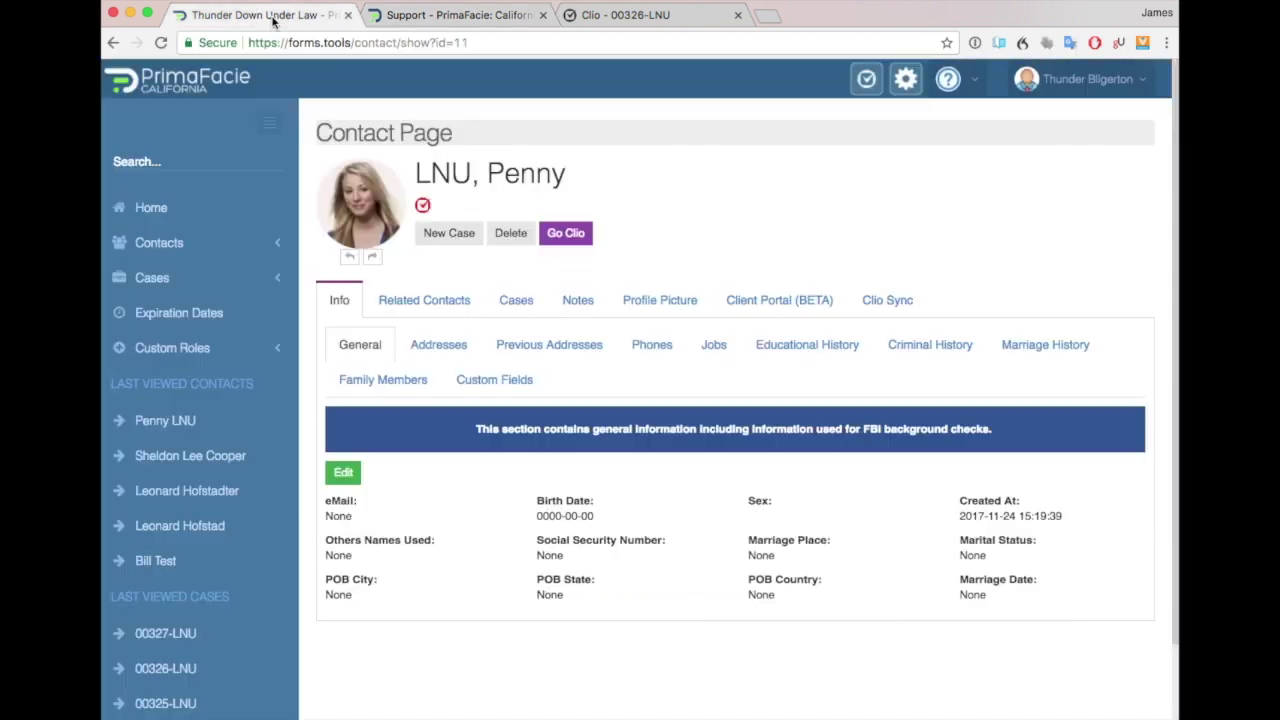
{"action": "left_click", "coordinate": [969, 86]}
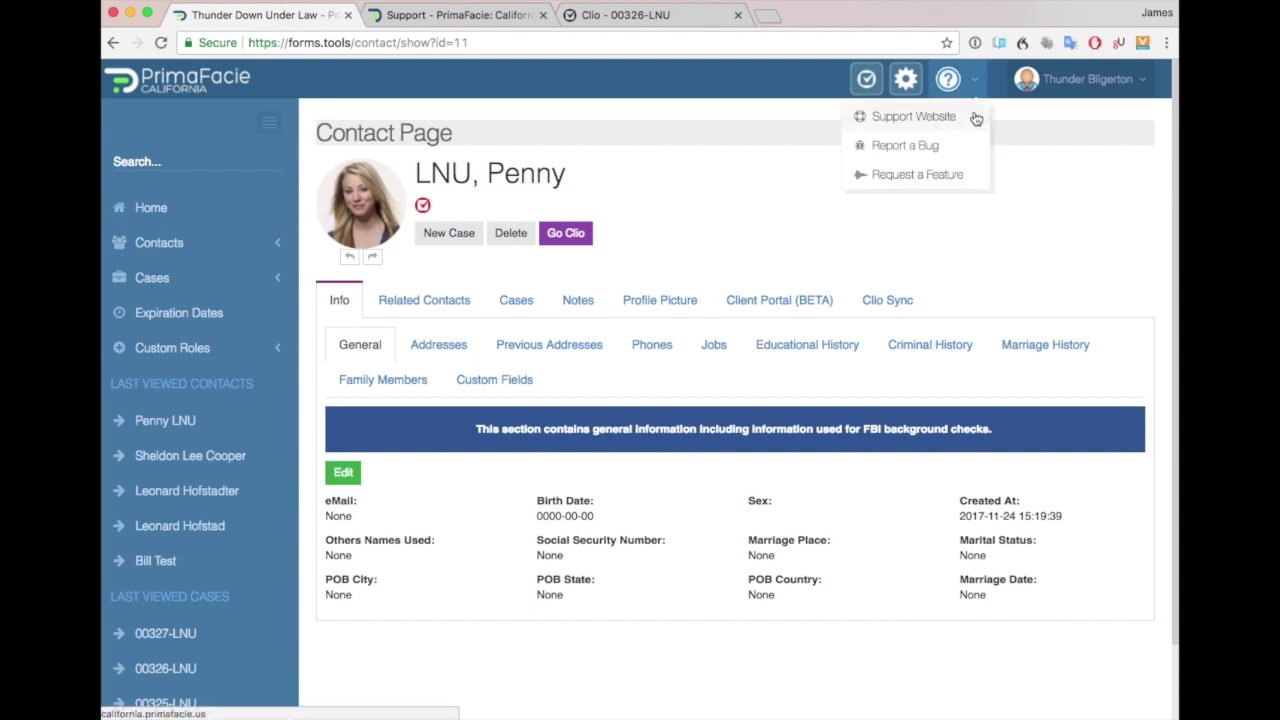
{"action": "left_click", "coordinate": [959, 176]}
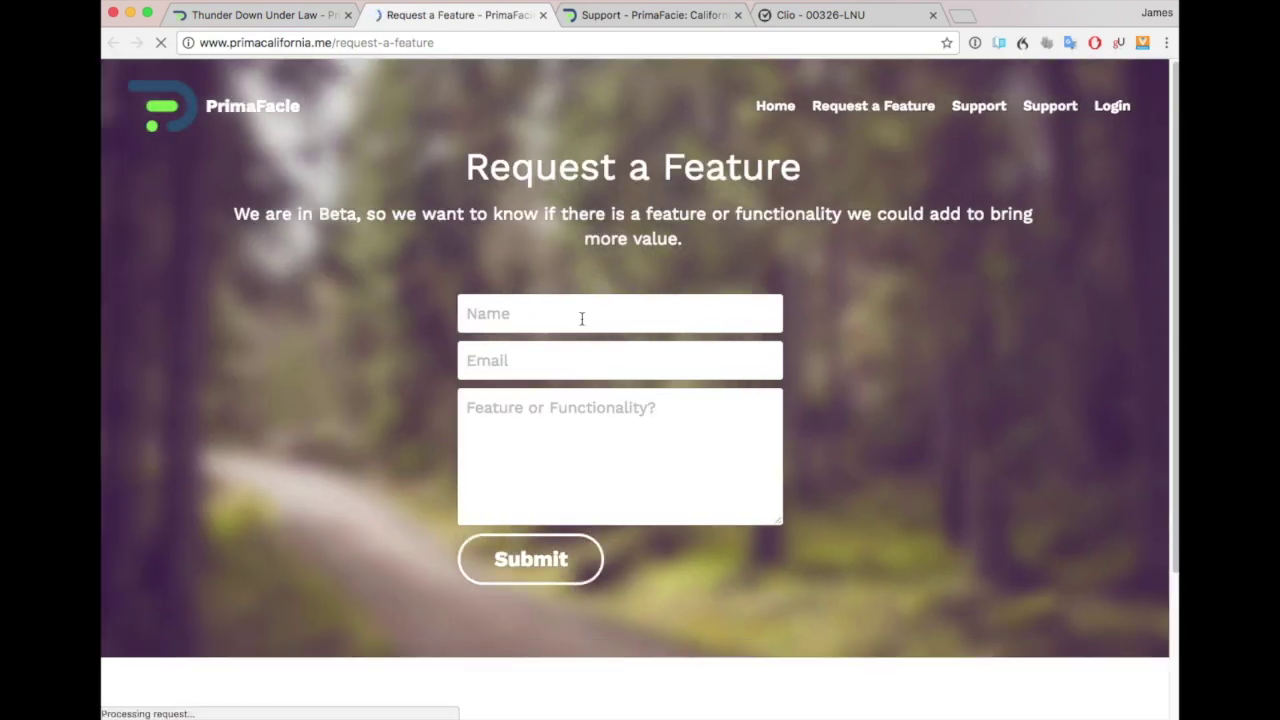
{"action": "left_click", "coordinate": [581, 317]}
{"action": "left_click", "coordinate": [592, 369]}
{"action": "left_click", "coordinate": [540, 409]}
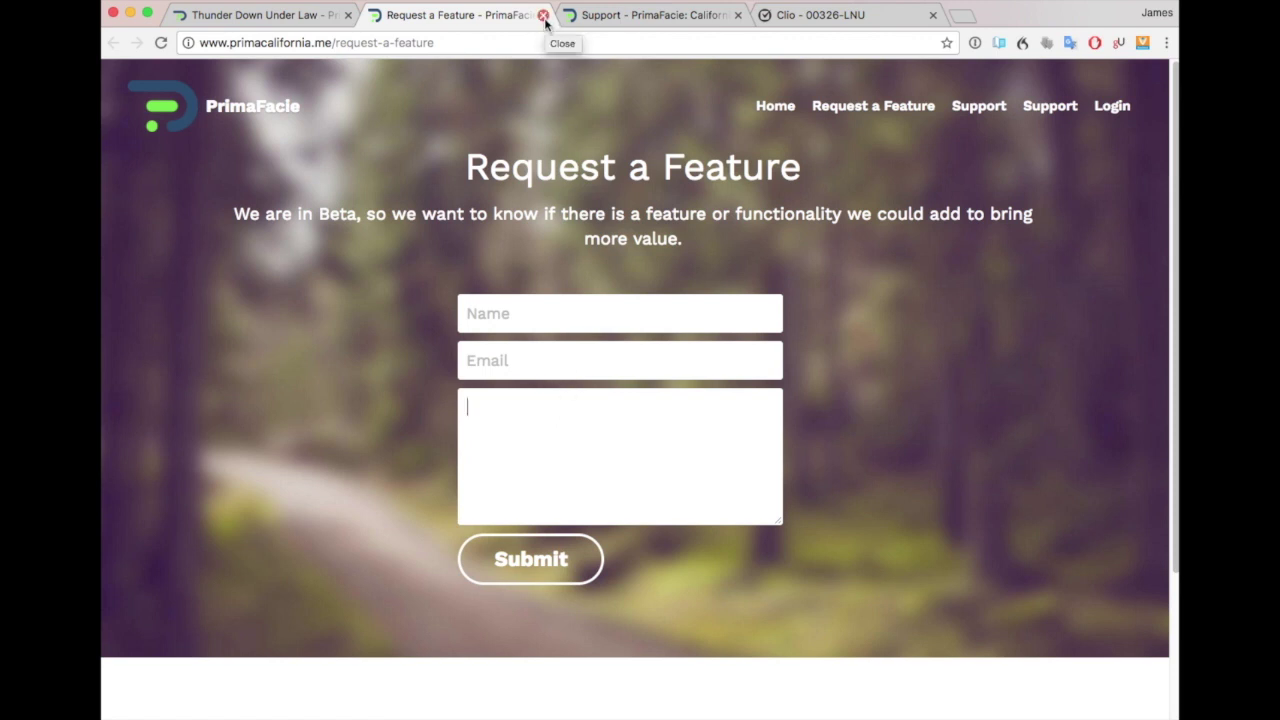
{"action": "left_click", "coordinate": [292, 15]}
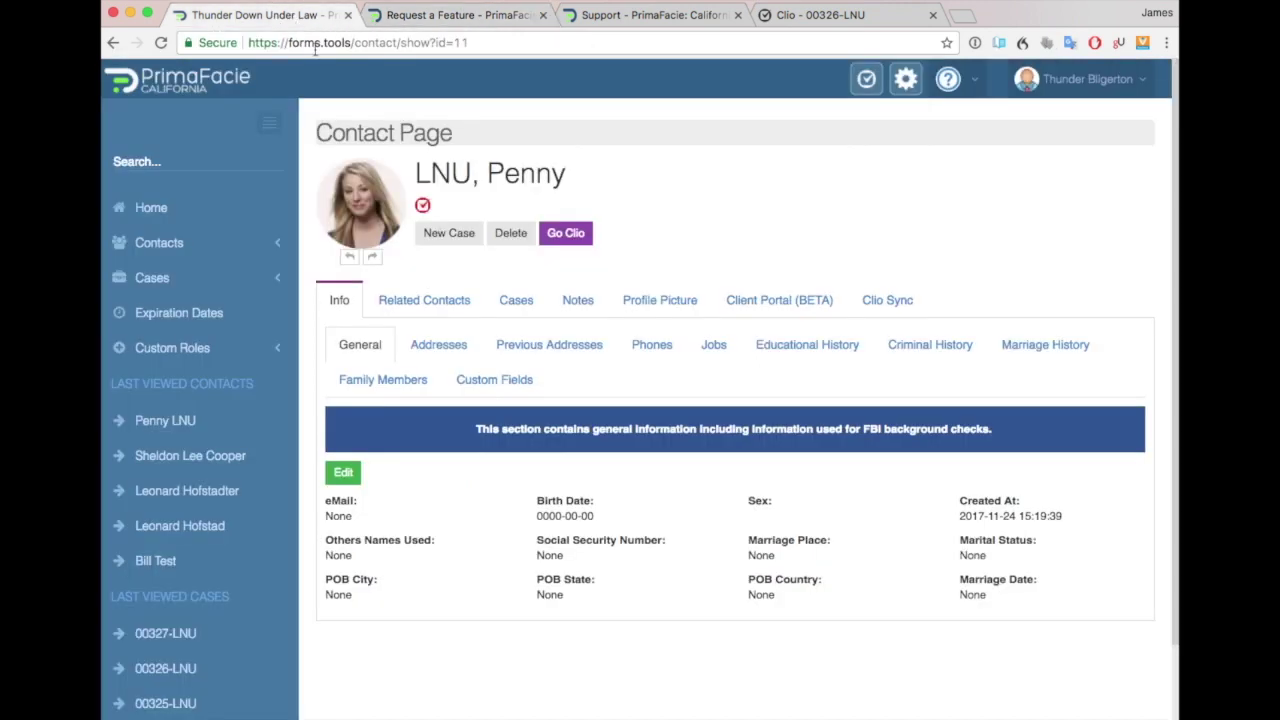
Step: Go to the PrimaFacie support website from the help menu and browse its articles
{"action": "left_click", "coordinate": [948, 80]}
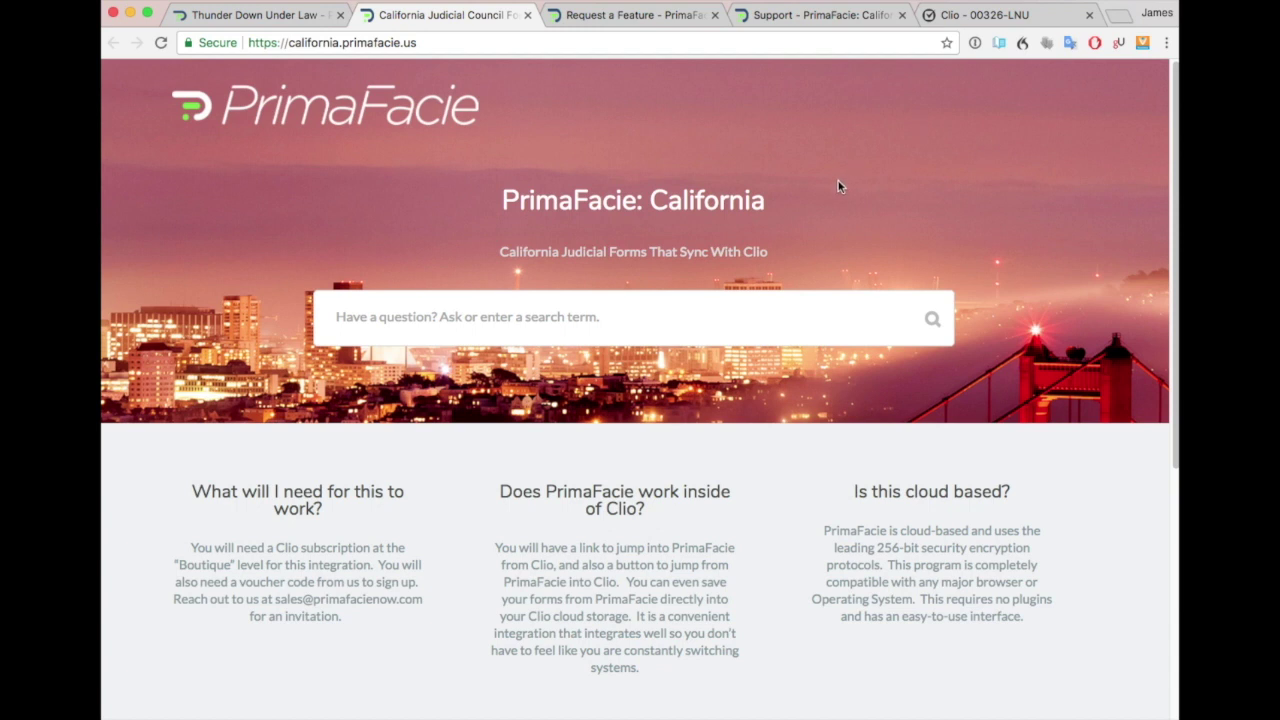
{"action": "left_click", "coordinate": [593, 314]}
{"action": "scroll", "coordinate": [603, 310], "scroll_direction": "down", "scroll_amount": 1}
{"action": "scroll", "coordinate": [603, 310], "scroll_direction": "down", "scroll_amount": 5}
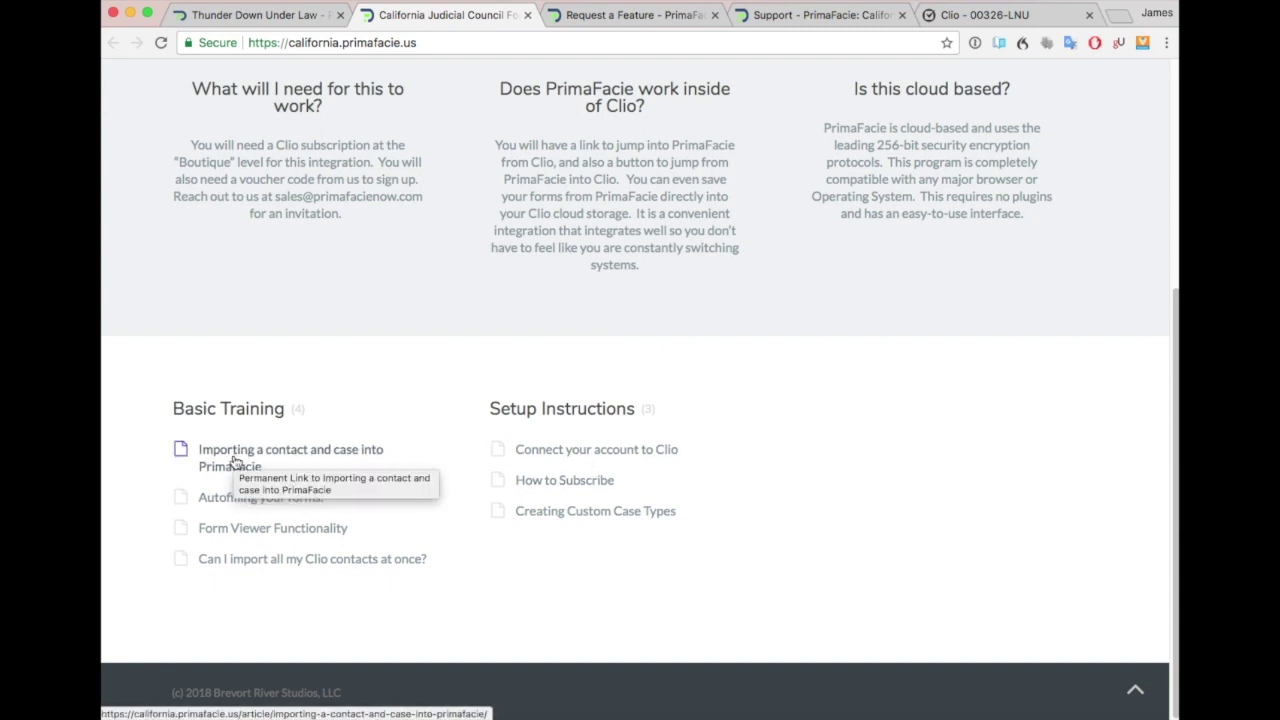
Step: Read through the 'Importing a contact and case into PrimaFacie' article
{"action": "left_click", "coordinate": [270, 455]}
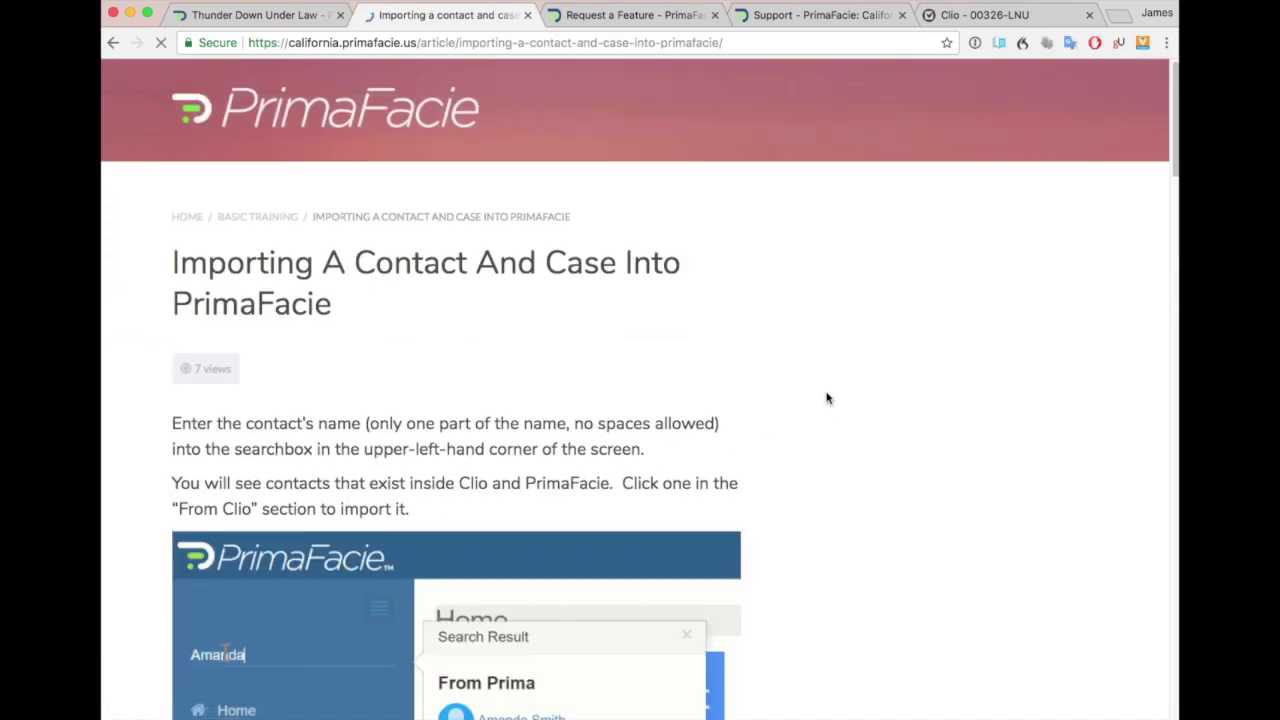
{"action": "scroll", "coordinate": [826, 398], "scroll_direction": "down", "scroll_amount": 2}
{"action": "scroll", "coordinate": [826, 400], "scroll_direction": "down", "scroll_amount": 5}
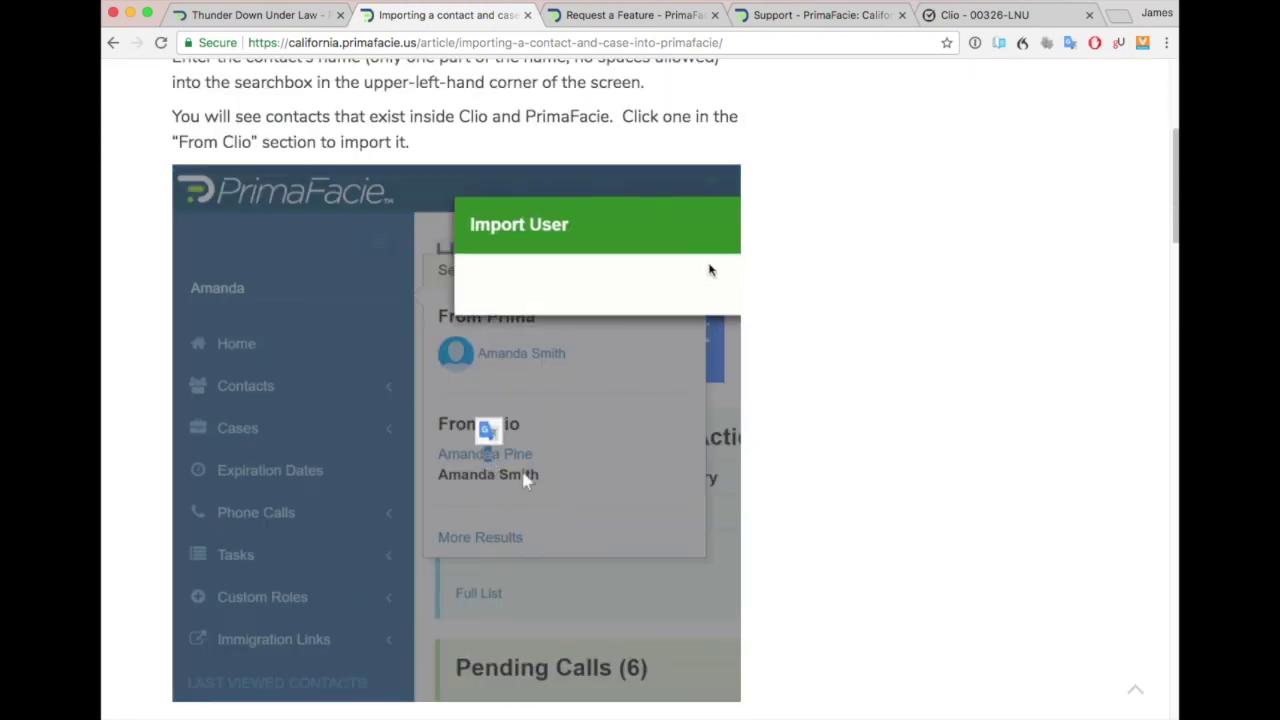
{"action": "scroll", "coordinate": [794, 323], "scroll_direction": "down", "scroll_amount": 12}
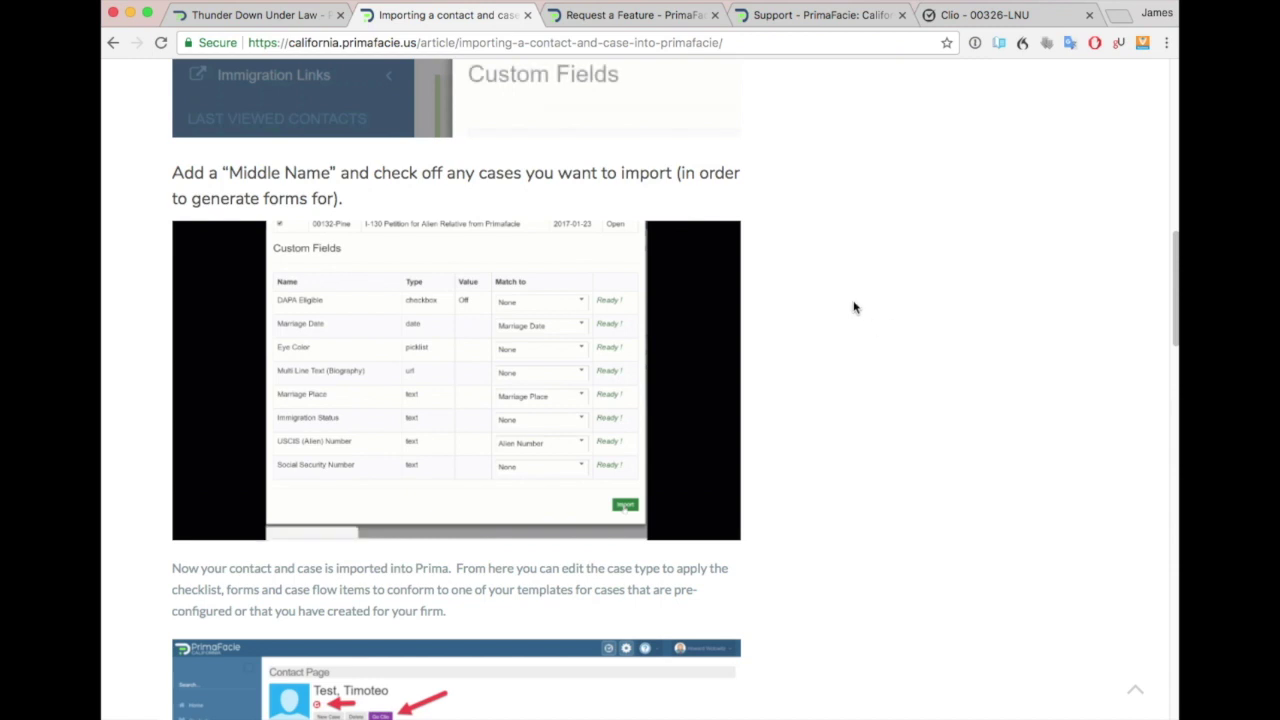
{"action": "scroll", "coordinate": [762, 293], "scroll_direction": "down", "scroll_amount": 5}
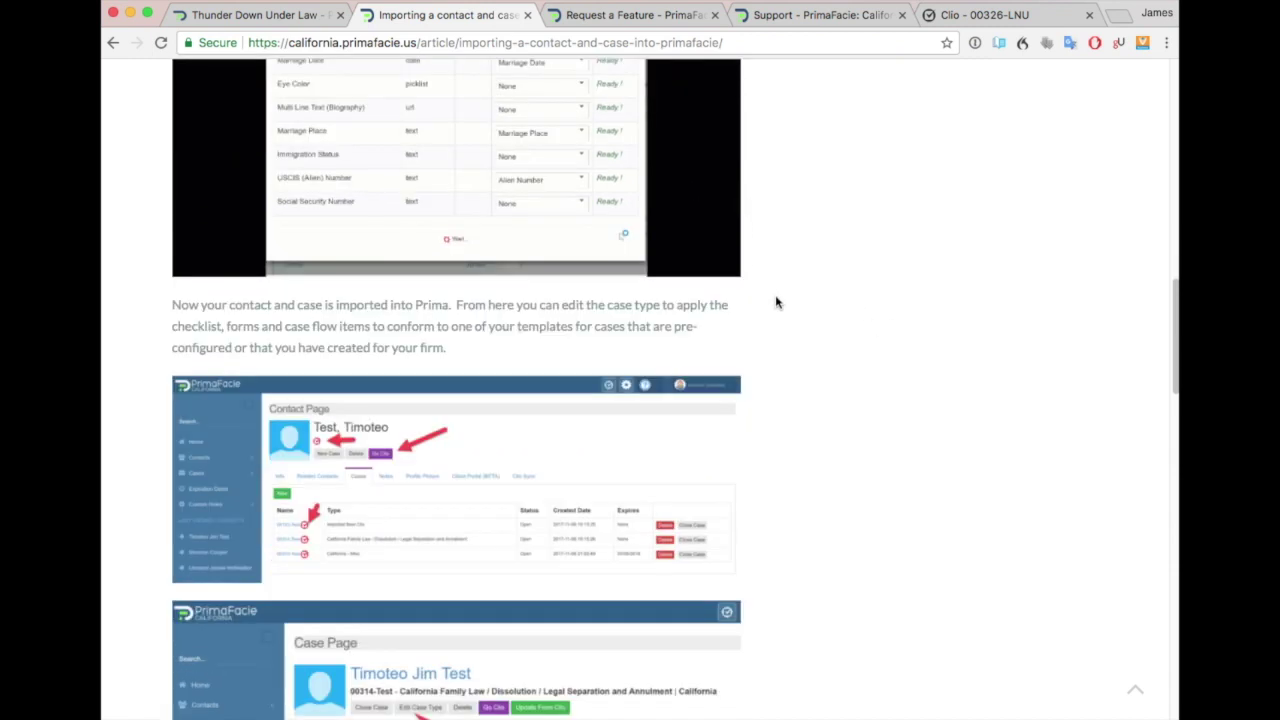
{"action": "scroll", "coordinate": [808, 314], "scroll_direction": "down", "scroll_amount": 5}
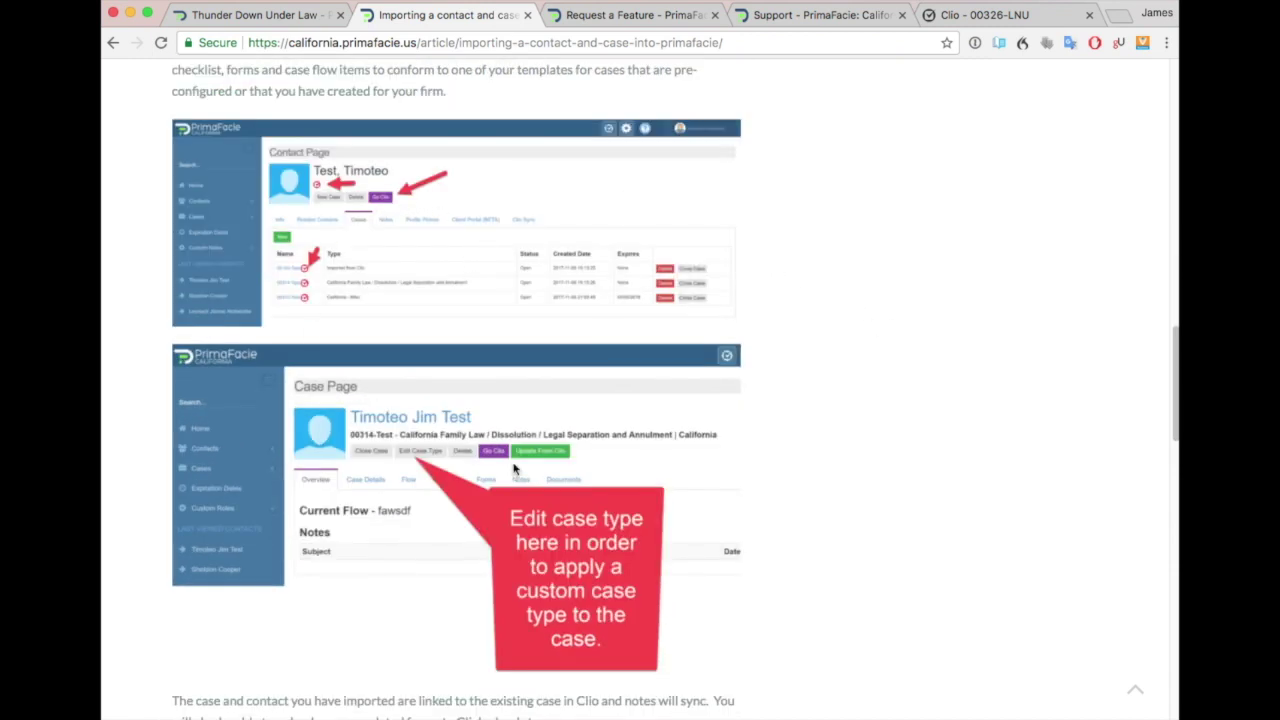
{"action": "scroll", "coordinate": [812, 434], "scroll_direction": "down", "scroll_amount": 5}
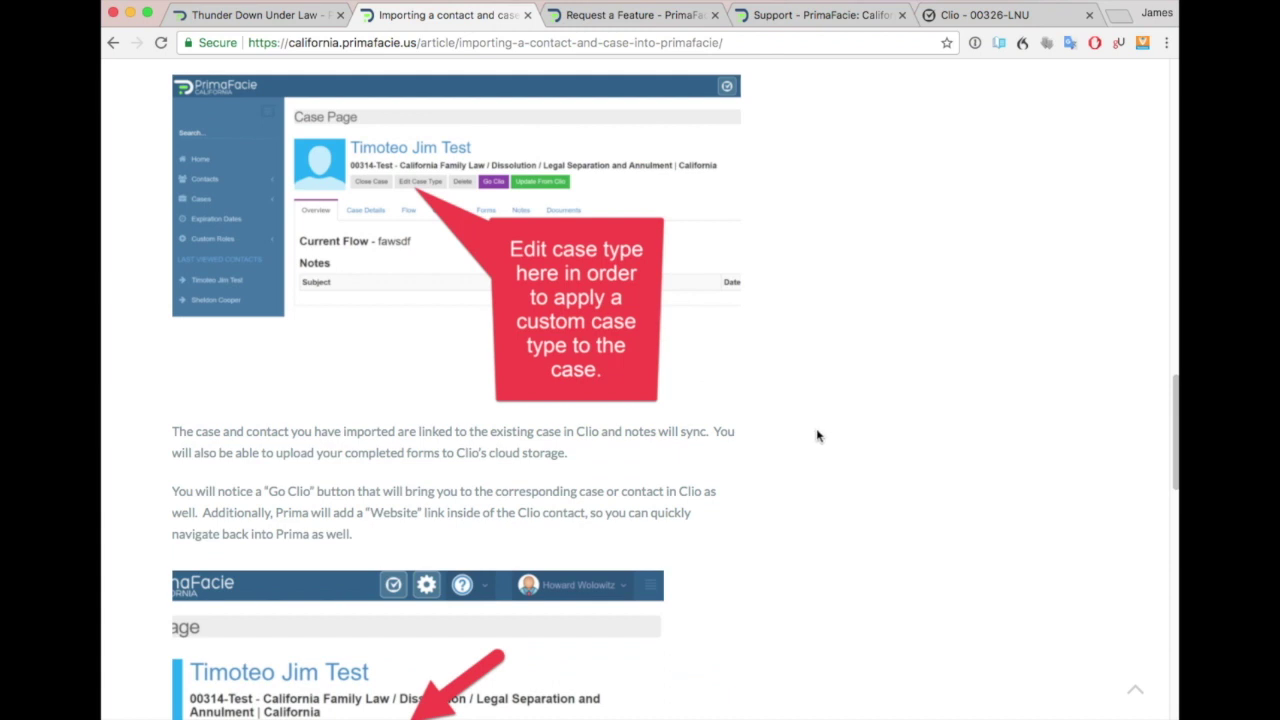
{"action": "scroll", "coordinate": [815, 434], "scroll_direction": "down", "scroll_amount": 6}
{"action": "scroll", "coordinate": [820, 436], "scroll_direction": "down", "scroll_amount": 5}
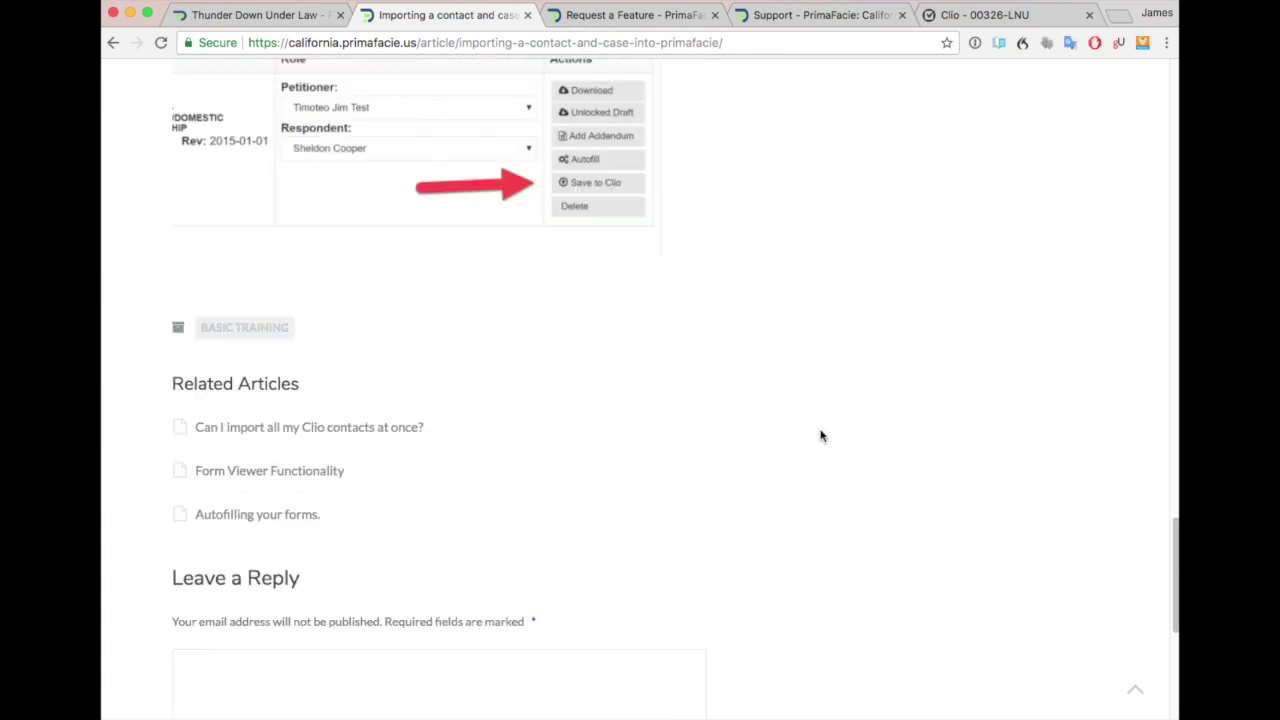
{"action": "scroll", "coordinate": [818, 434], "scroll_direction": "up", "scroll_amount": 20}
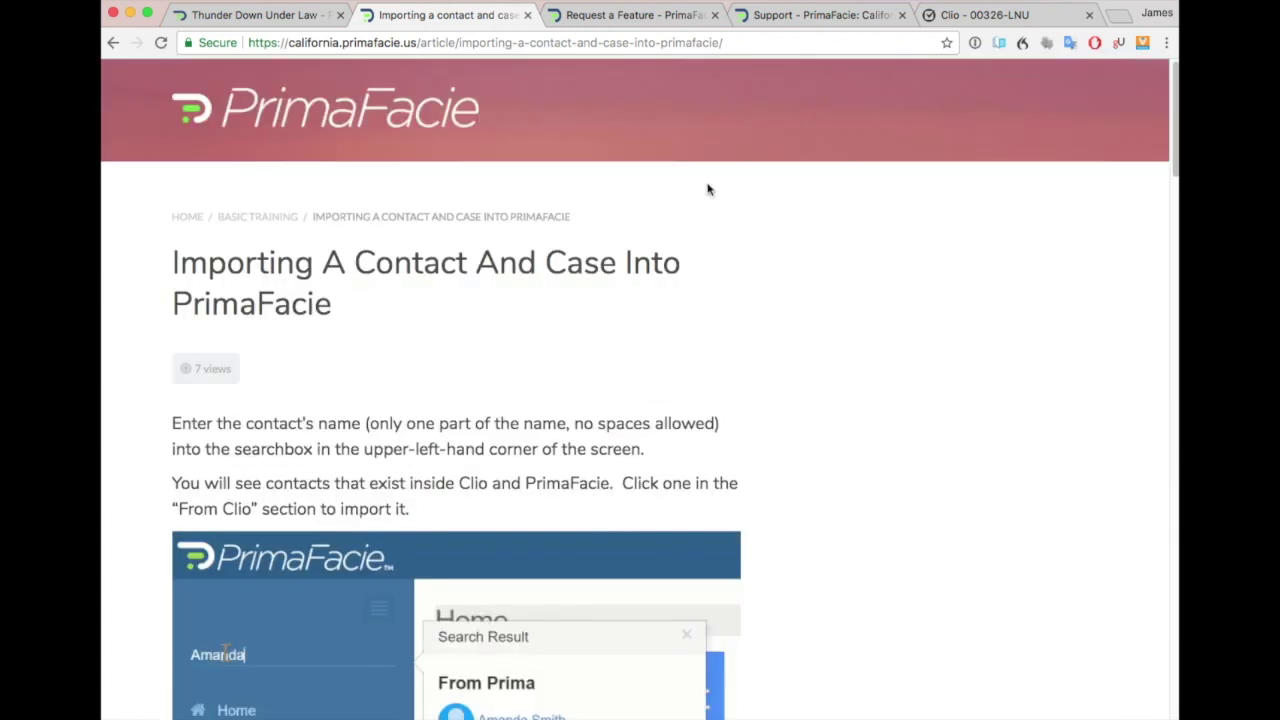
{"action": "left_click", "coordinate": [265, 16]}
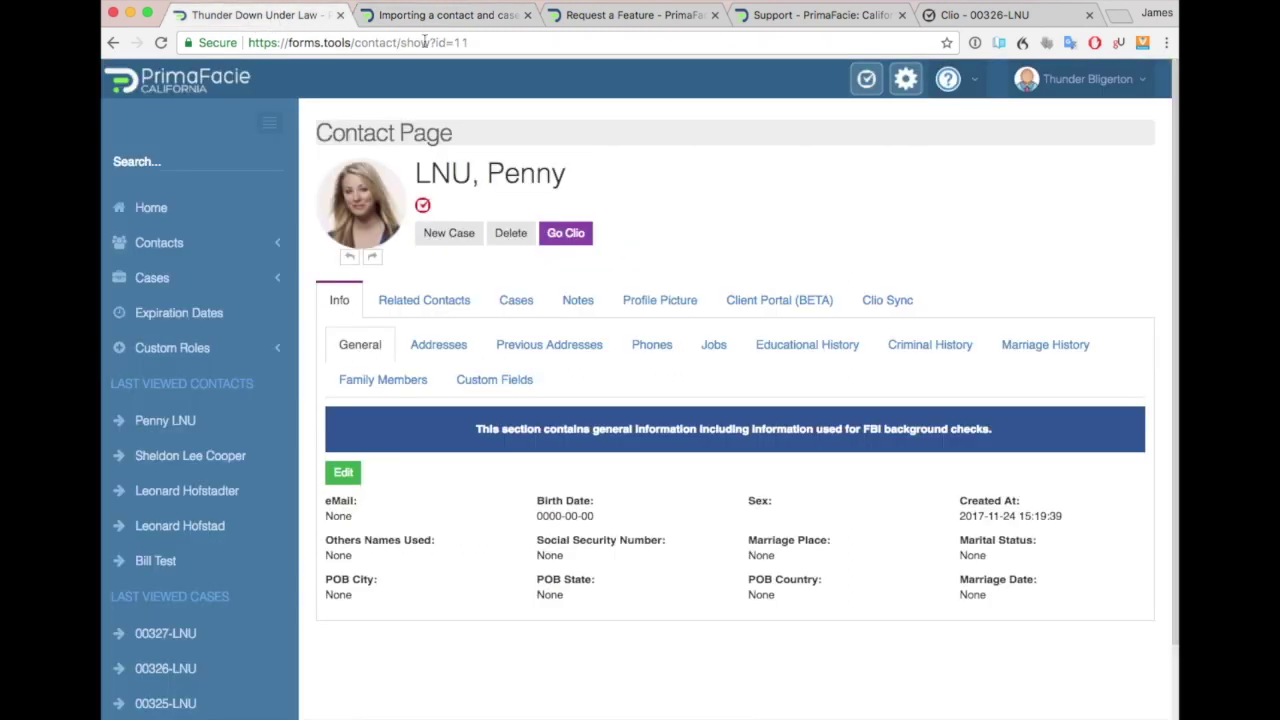
{"action": "left_click", "coordinate": [975, 90]}
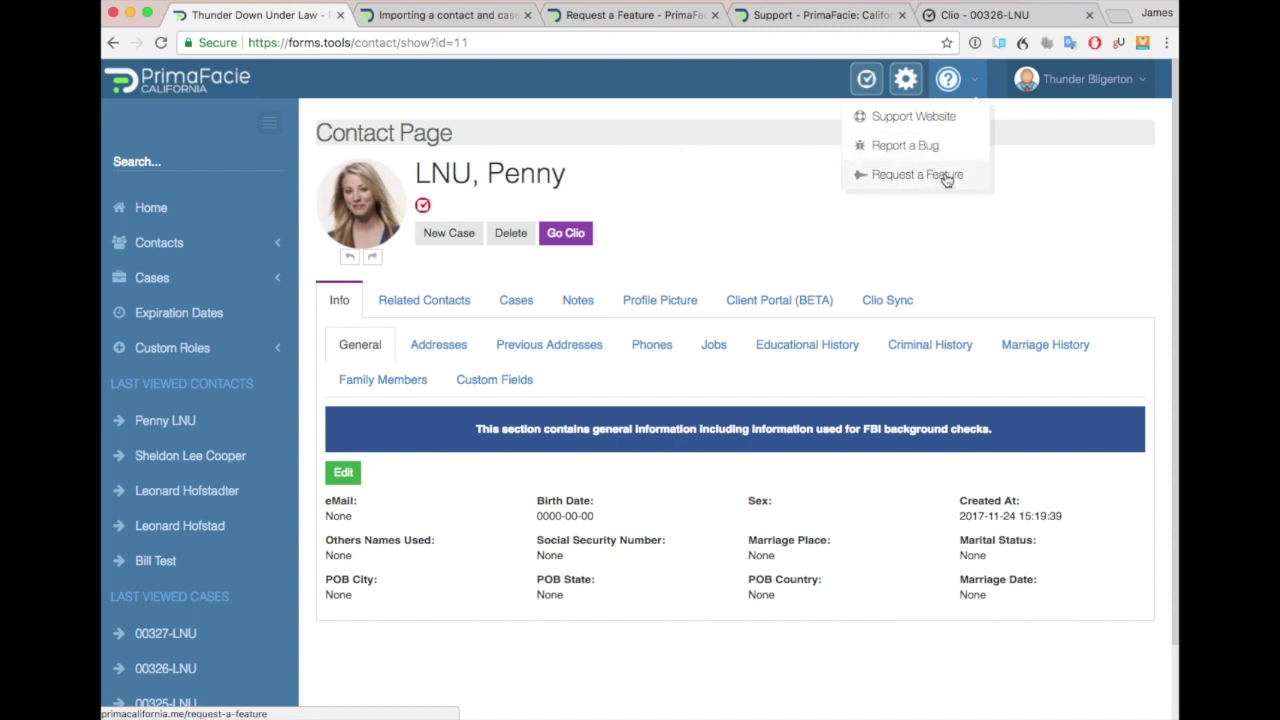
{"action": "left_click", "coordinate": [1062, 197]}
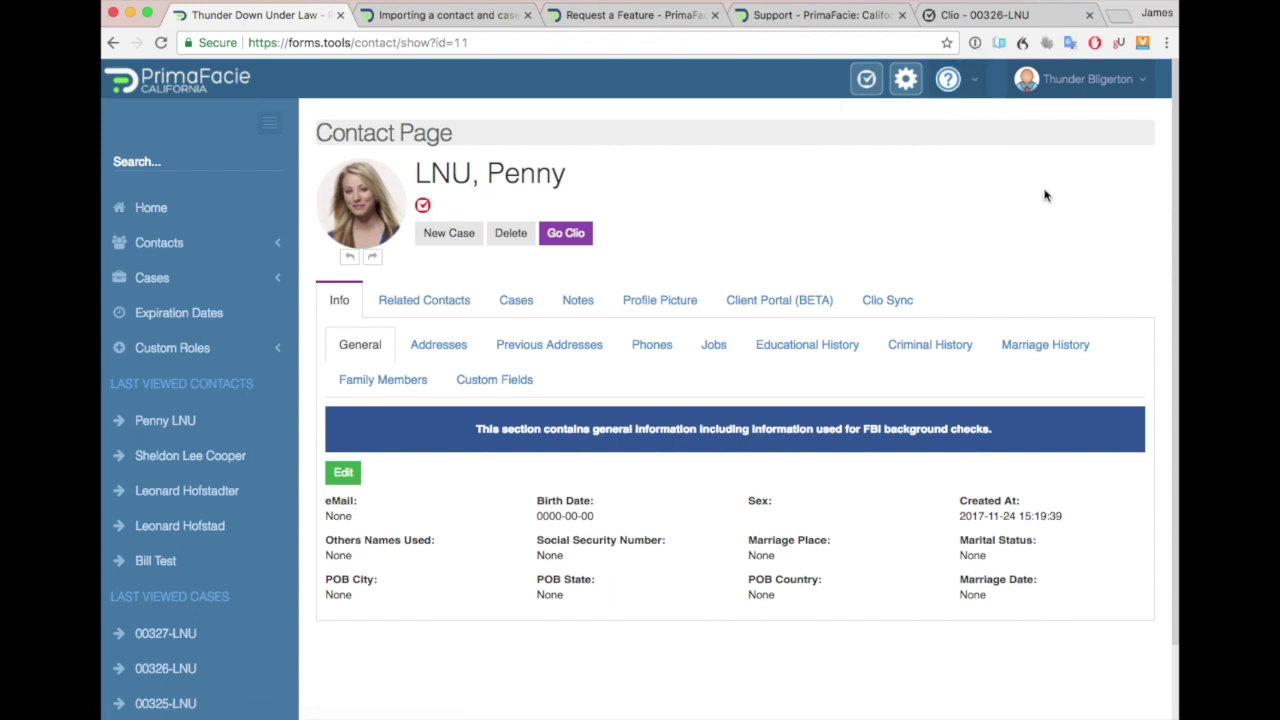